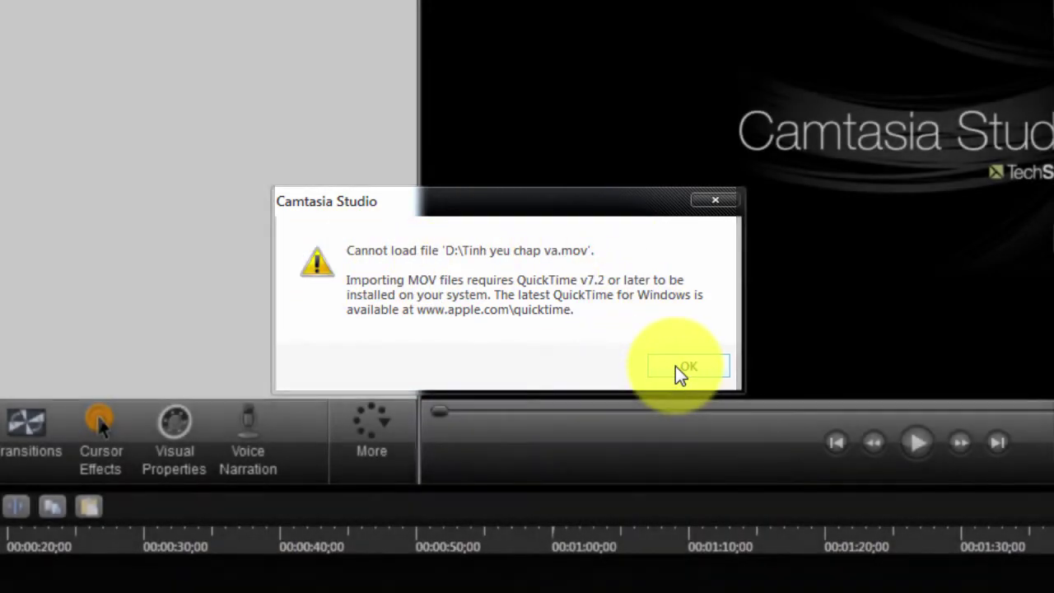
Dismiss the MOV import warning in Camtasia Studio and open VLC media player.
{"action": "left_click", "coordinate": [675, 365]}
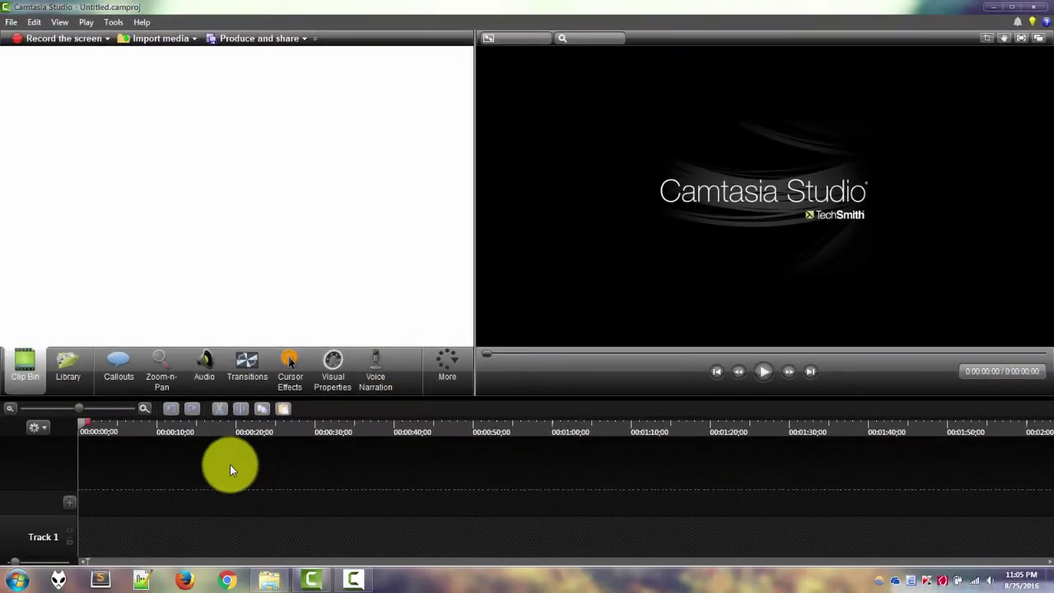
{"action": "left_click", "coordinate": [17, 579]}
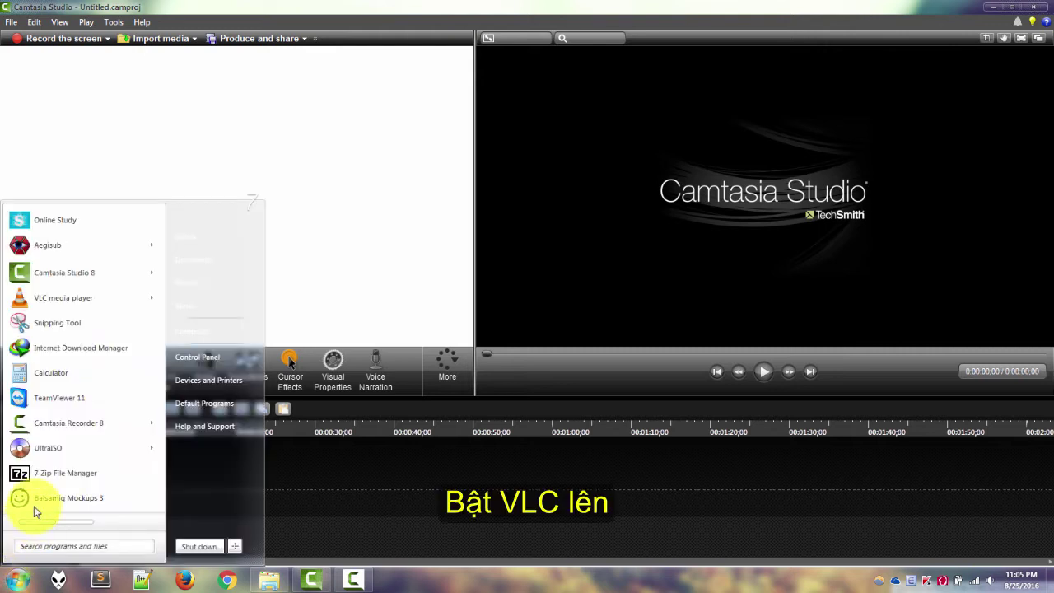
{"action": "left_click", "coordinate": [47, 299]}
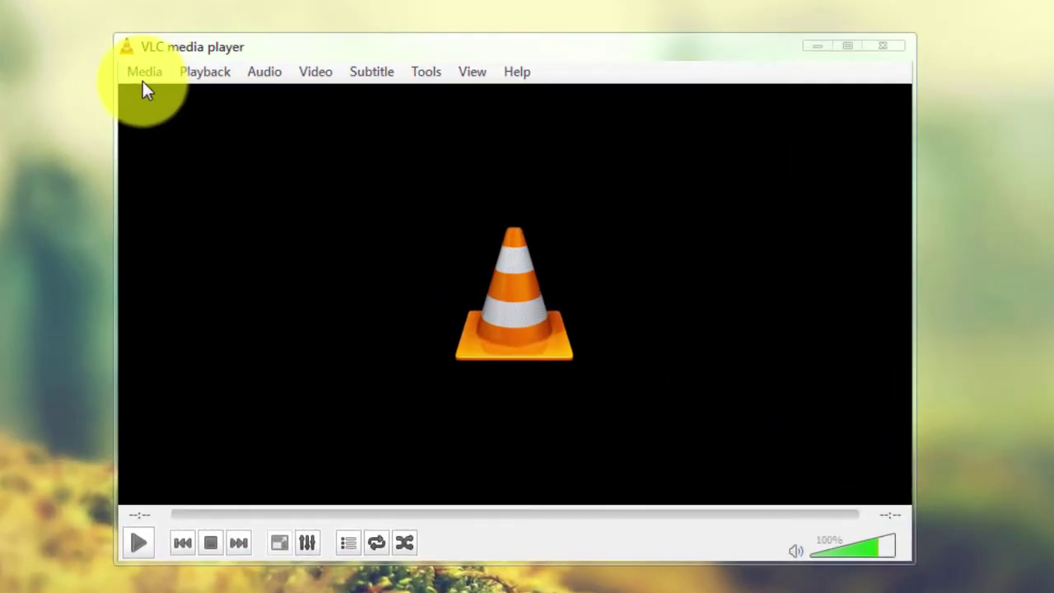
Add "Tinh yeu chap va.mov" from drive D: as the source for Convert / Save and proceed to the conversion settings.
{"action": "left_click", "coordinate": [143, 74]}
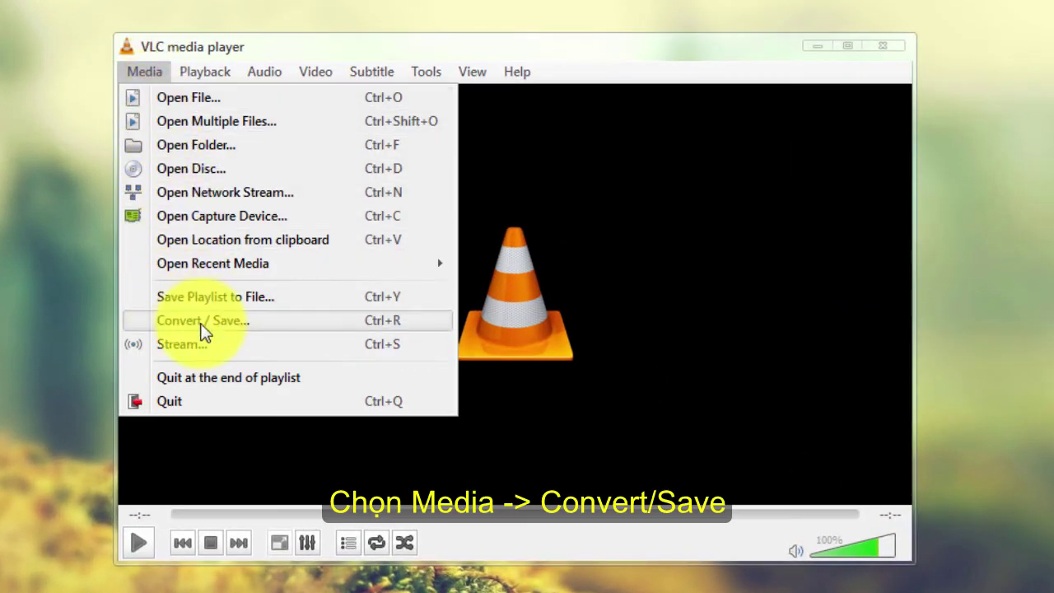
{"action": "left_click", "coordinate": [231, 326]}
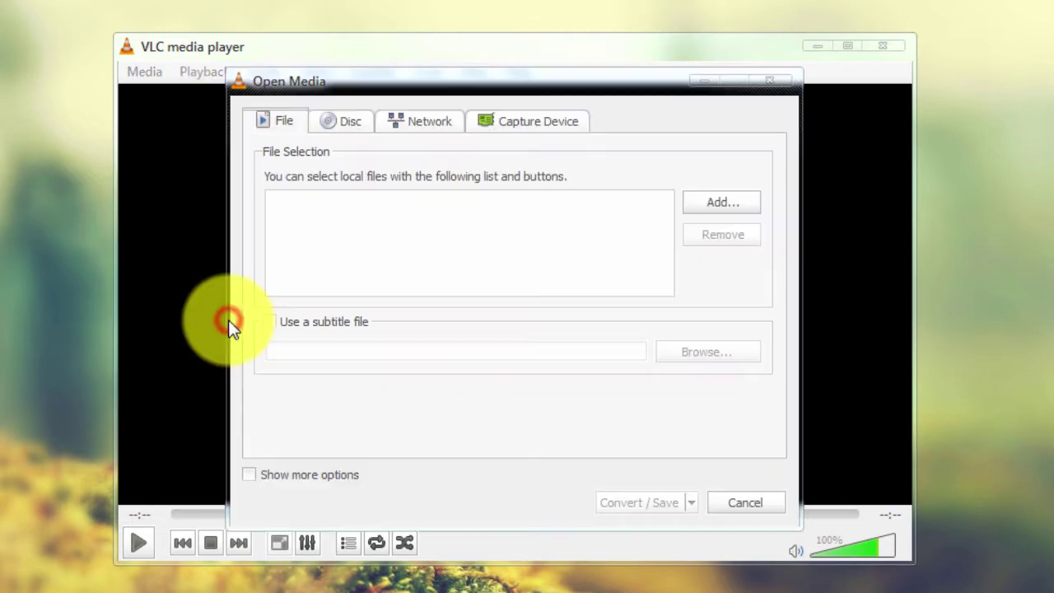
{"action": "left_click", "coordinate": [723, 202]}
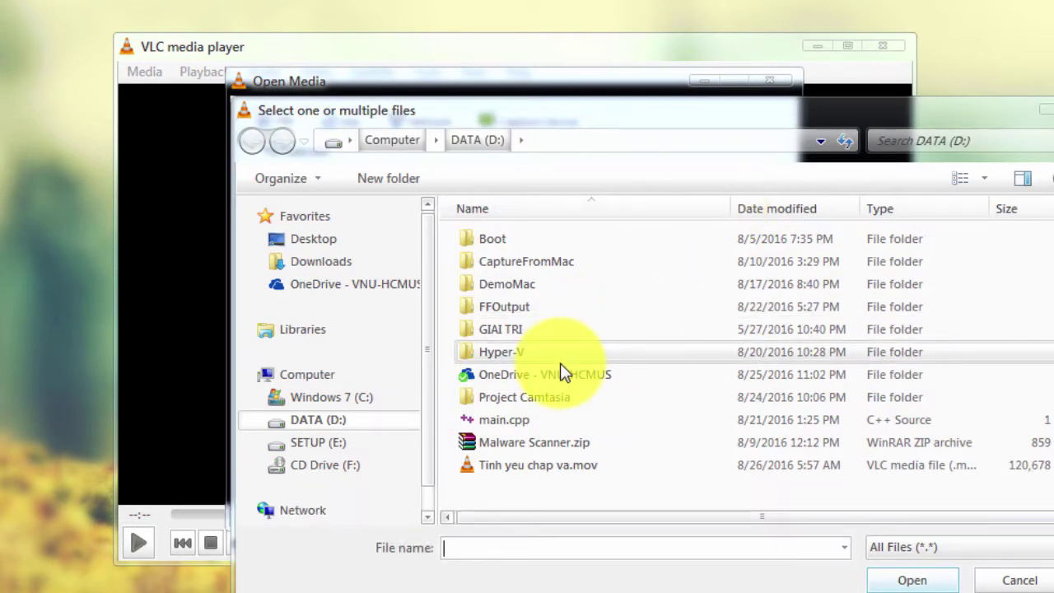
{"action": "left_click", "coordinate": [551, 466]}
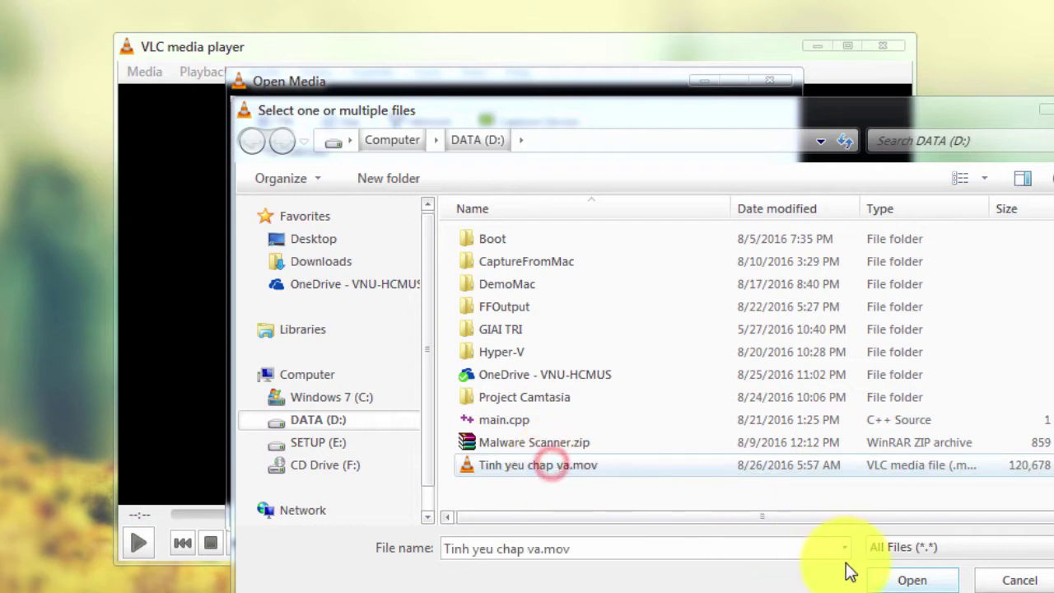
{"action": "left_click", "coordinate": [912, 579]}
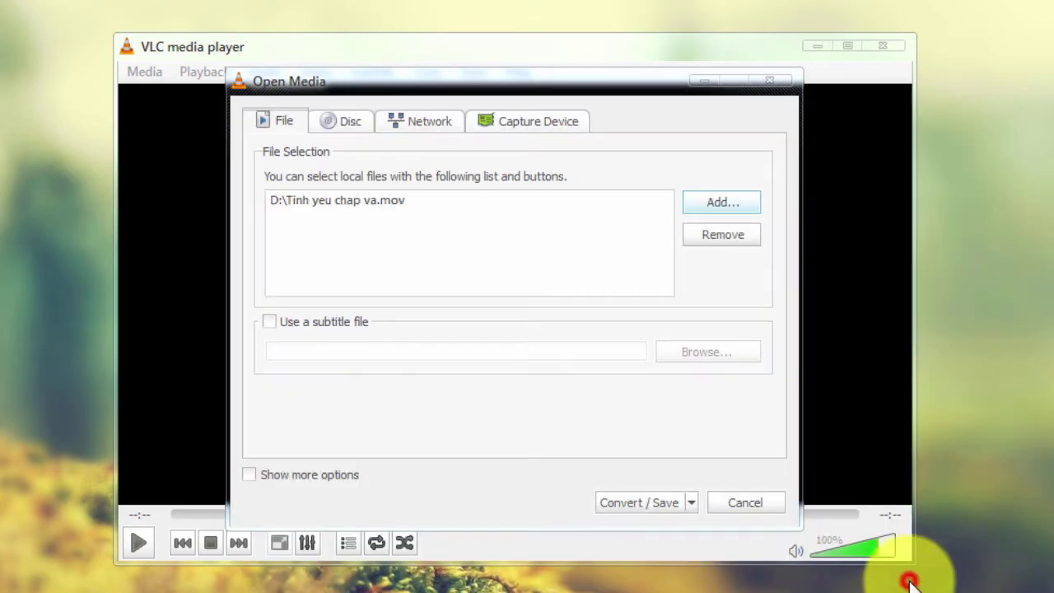
{"action": "left_click", "coordinate": [647, 505]}
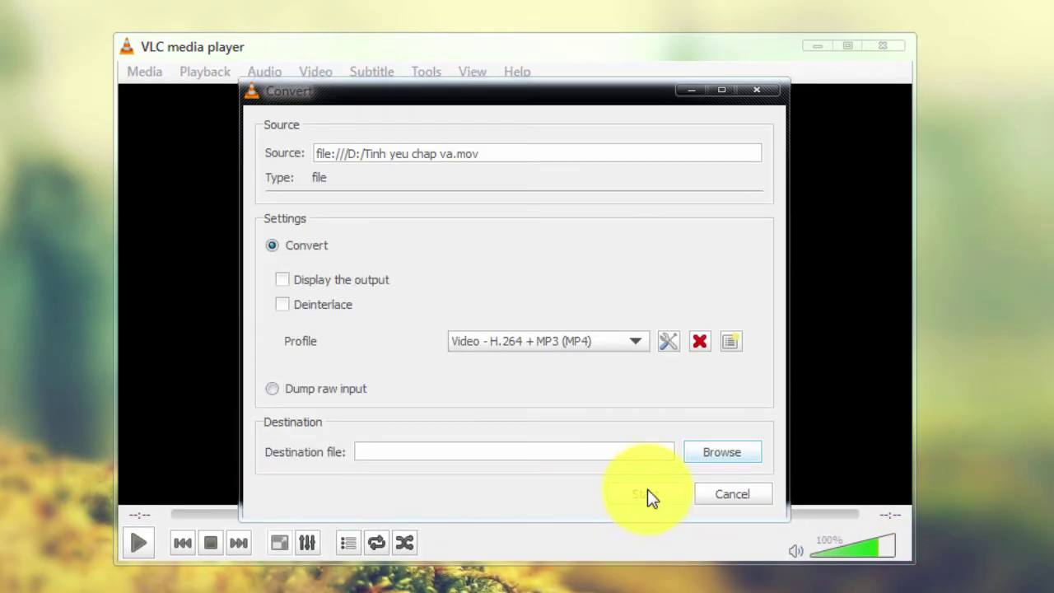
Edit the "Video - H.264 + MP3 (MP4)" profile, keeping video and audio enabled, and set the audio codec to MP3.
{"action": "left_click", "coordinate": [669, 341]}
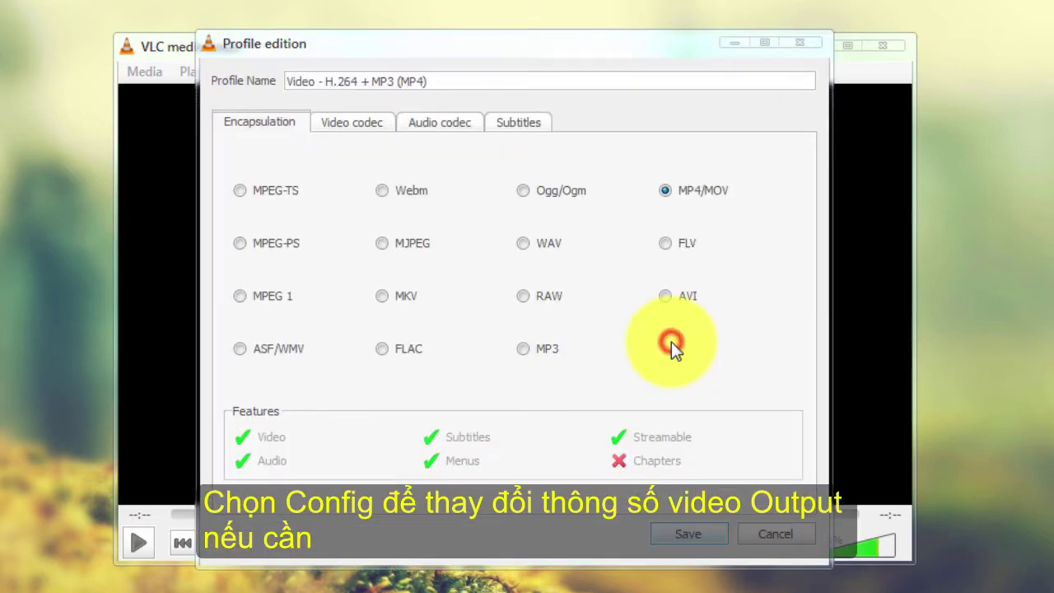
{"action": "left_click", "coordinate": [356, 123]}
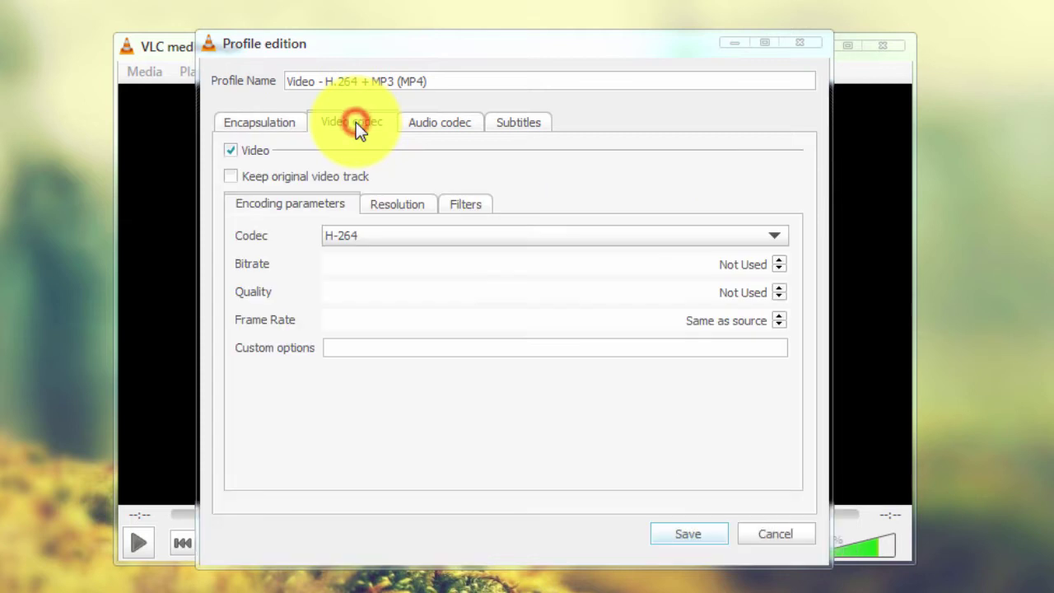
{"action": "left_click", "coordinate": [232, 149]}
{"action": "left_click", "coordinate": [233, 150]}
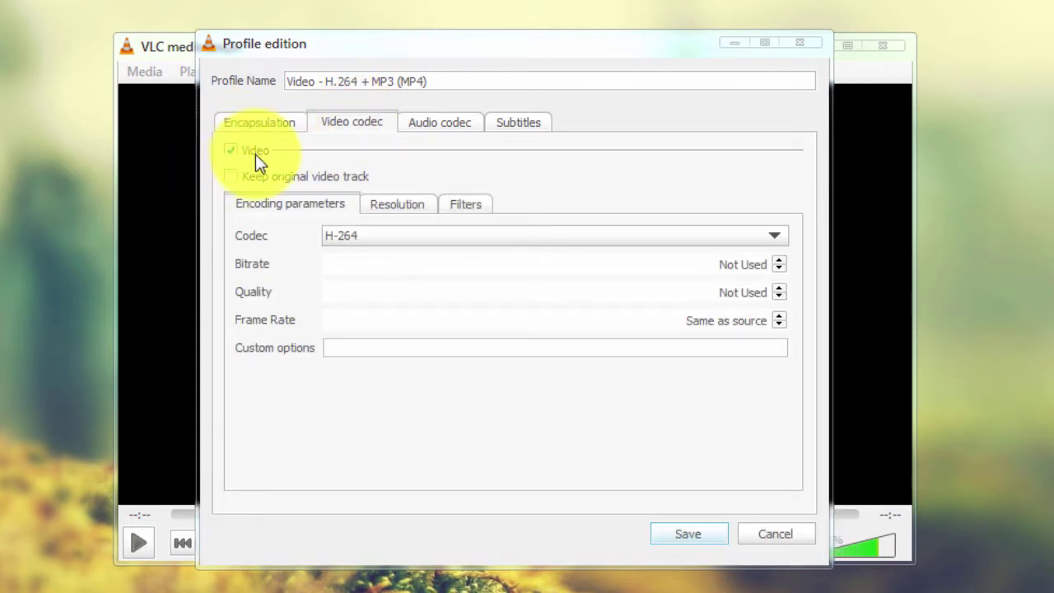
{"action": "left_click", "coordinate": [430, 121]}
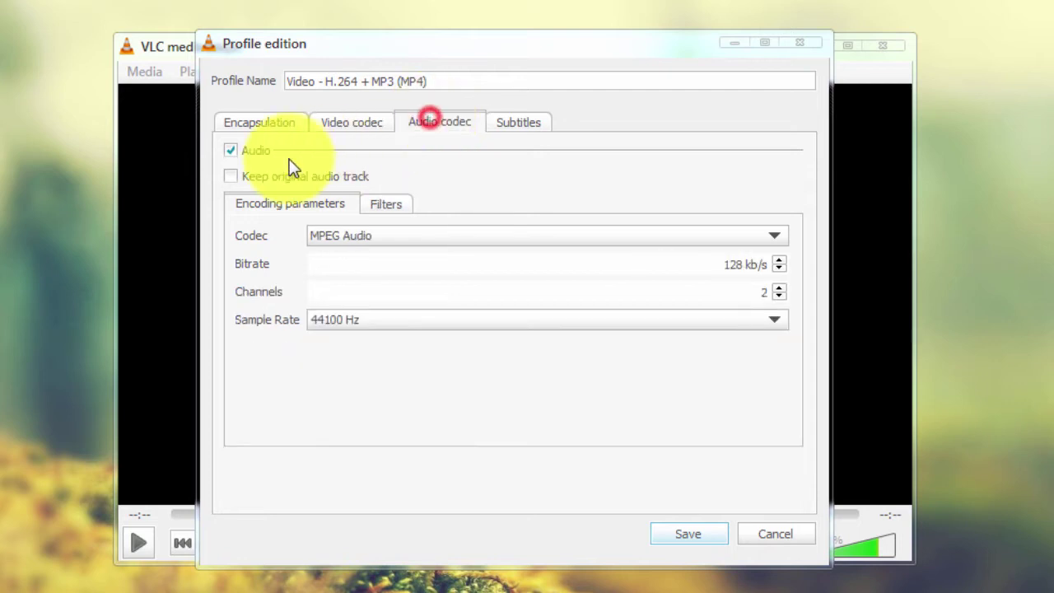
{"action": "left_click", "coordinate": [231, 149]}
{"action": "left_click", "coordinate": [230, 150]}
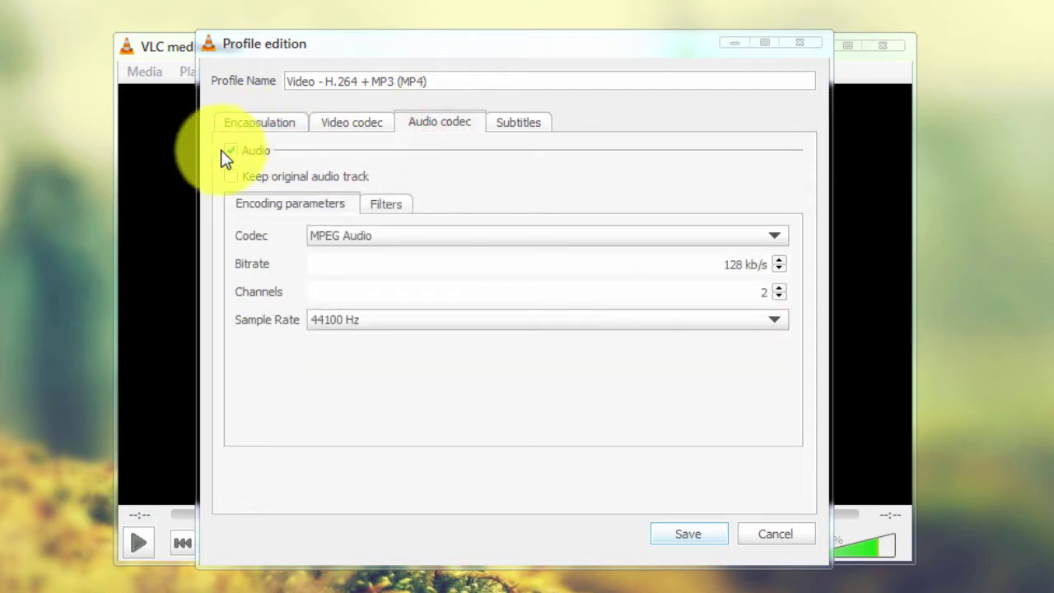
{"action": "left_click", "coordinate": [388, 239]}
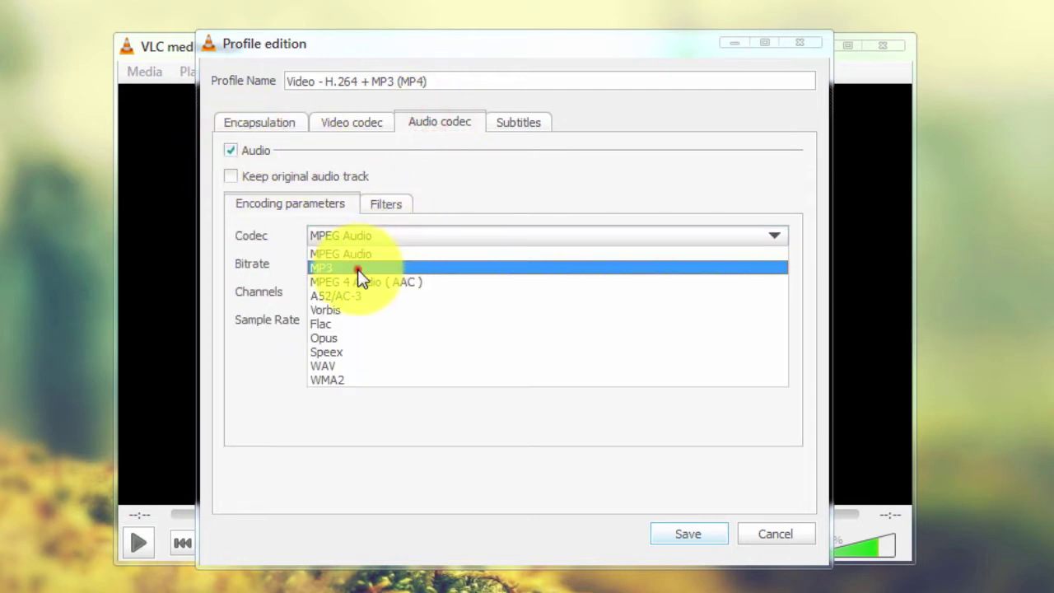
{"action": "left_click", "coordinate": [360, 267]}
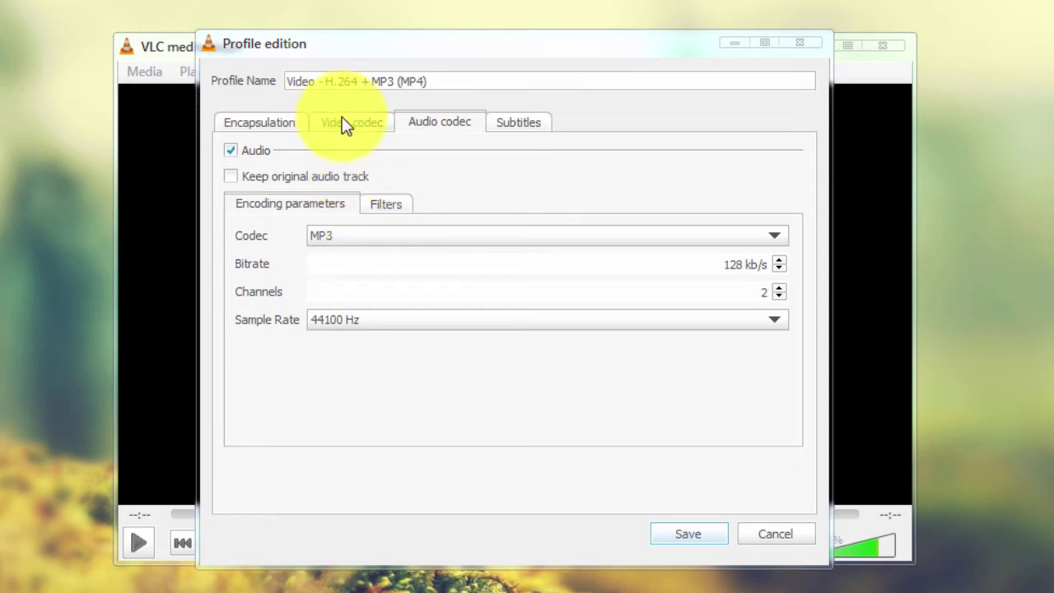
Set the profile's video codec to MPEG-4 and save the profile.
{"action": "left_click", "coordinate": [348, 123]}
{"action": "left_click", "coordinate": [373, 239]}
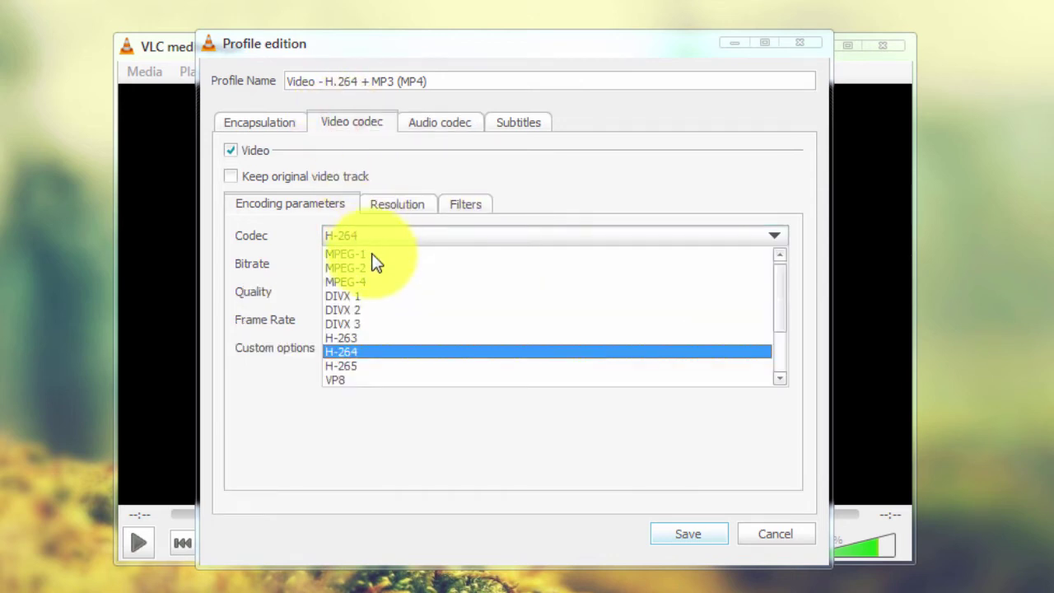
{"action": "left_click", "coordinate": [371, 282]}
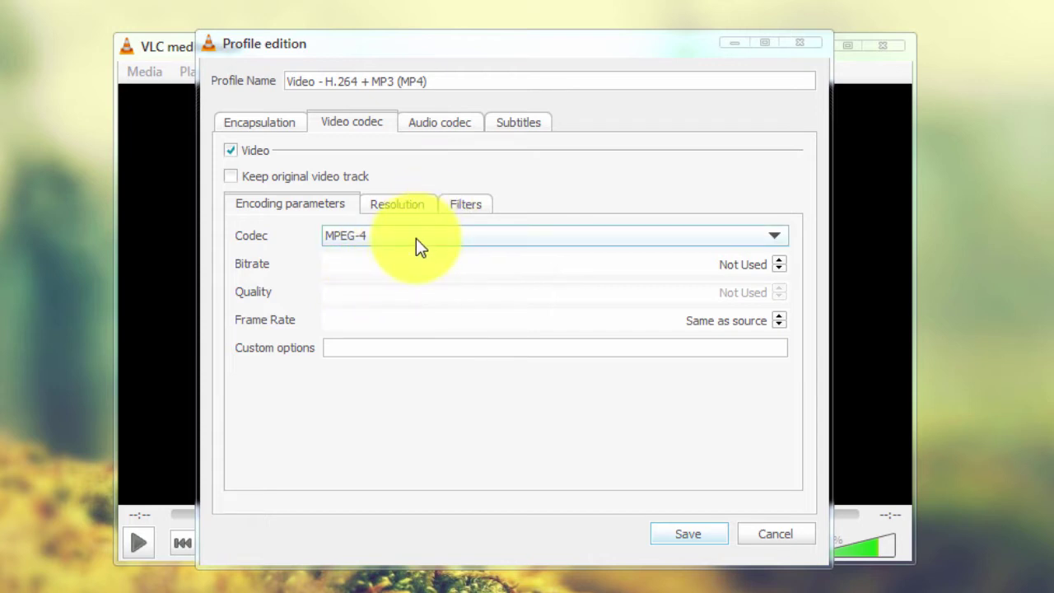
{"action": "left_click", "coordinate": [704, 534]}
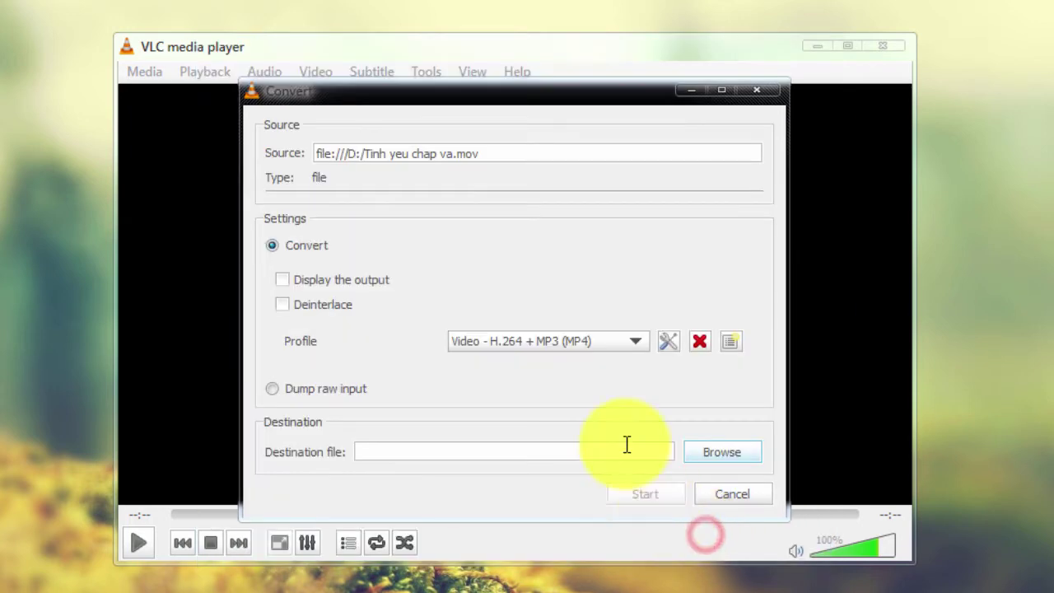
Set the destination file to "tinh yeu chap va.mp4" on drive D: and run the conversion, closing VLC when it finishes.
{"action": "left_click", "coordinate": [470, 450]}
{"action": "left_click", "coordinate": [729, 454]}
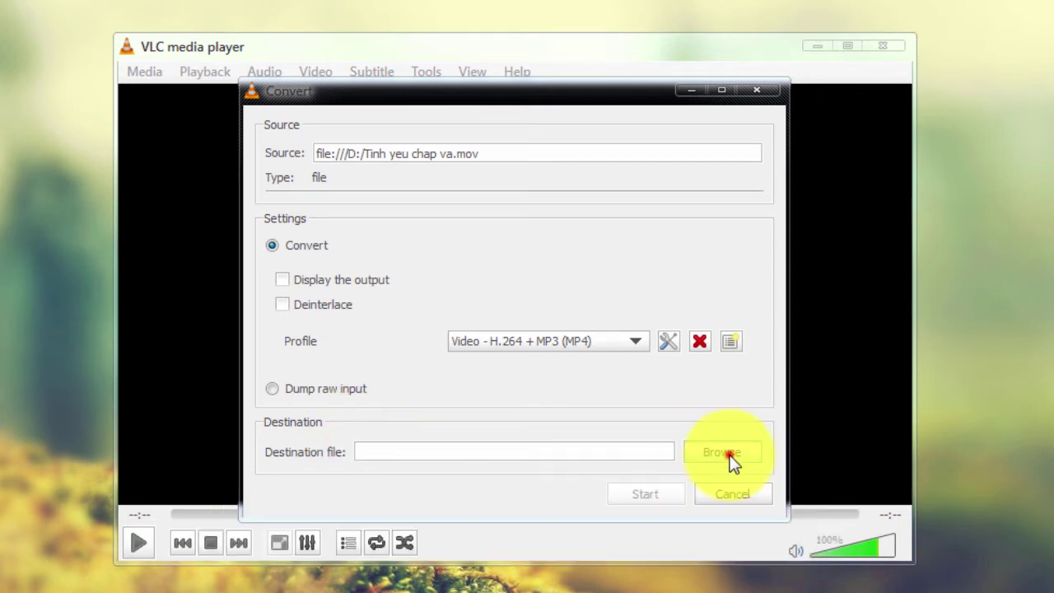
{"action": "left_click", "coordinate": [486, 514]}
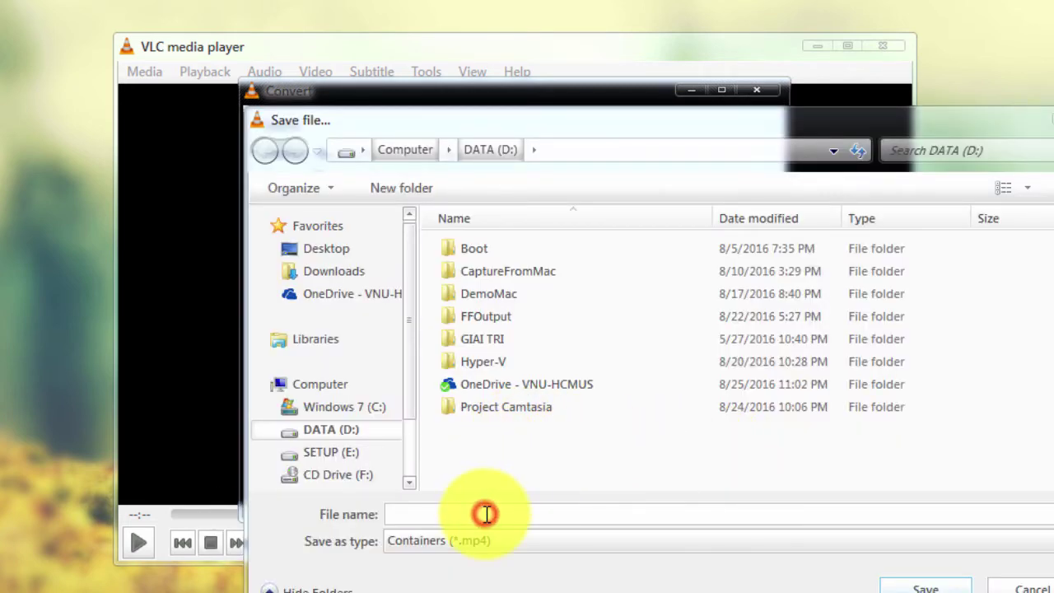
{"action": "type", "text": "tinh "}
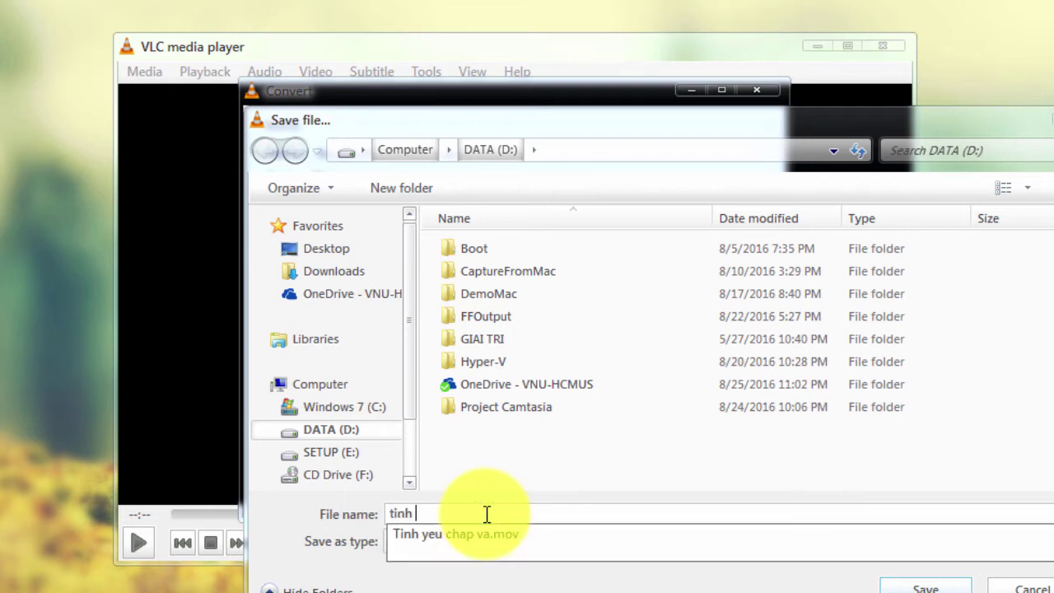
{"action": "type", "text": "yeu chap va.mp4"}
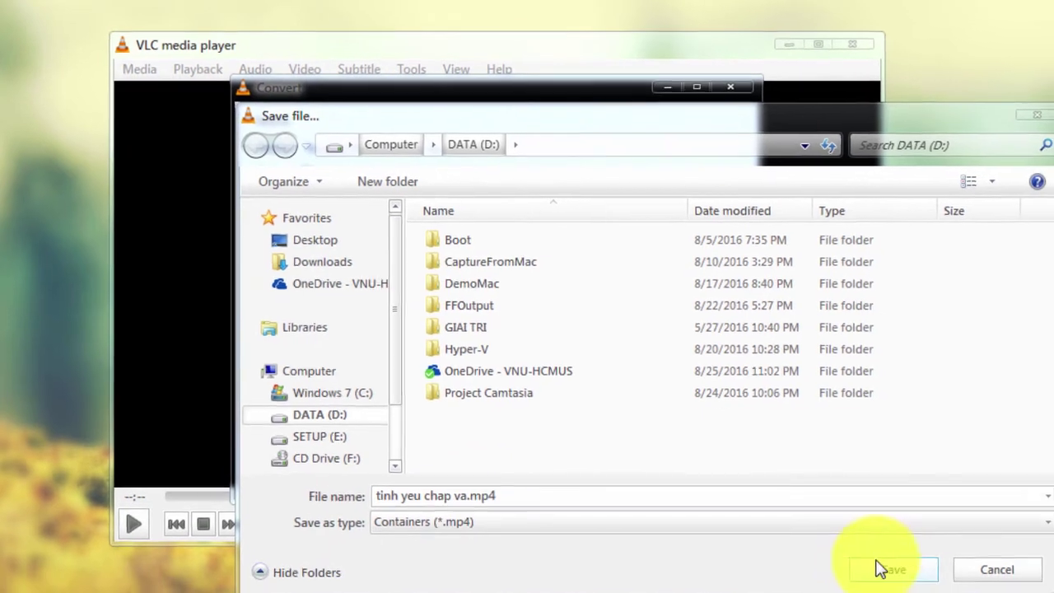
{"action": "left_click", "coordinate": [928, 590]}
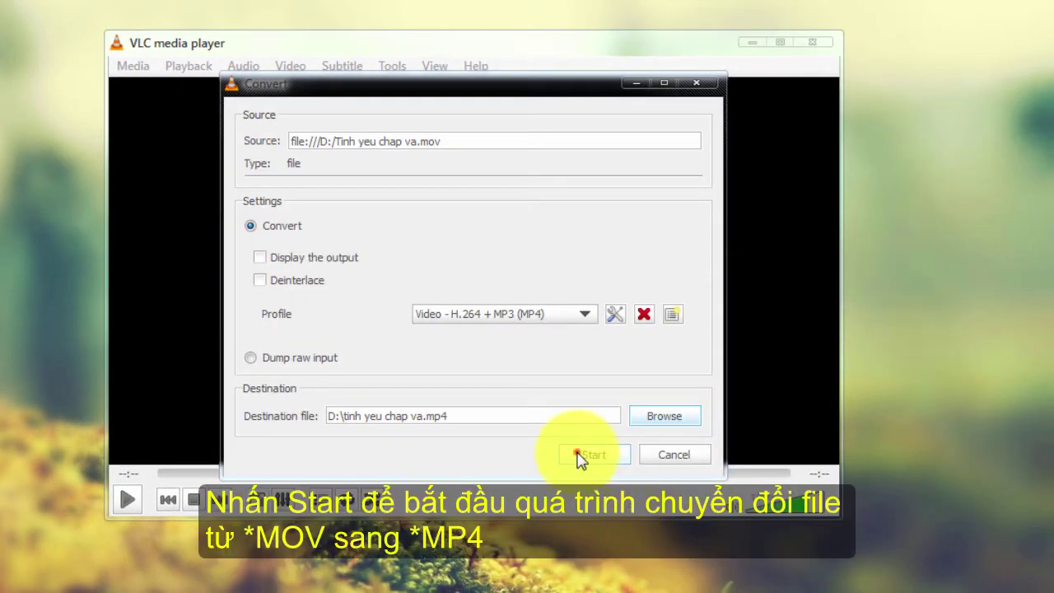
{"action": "left_click", "coordinate": [579, 453]}
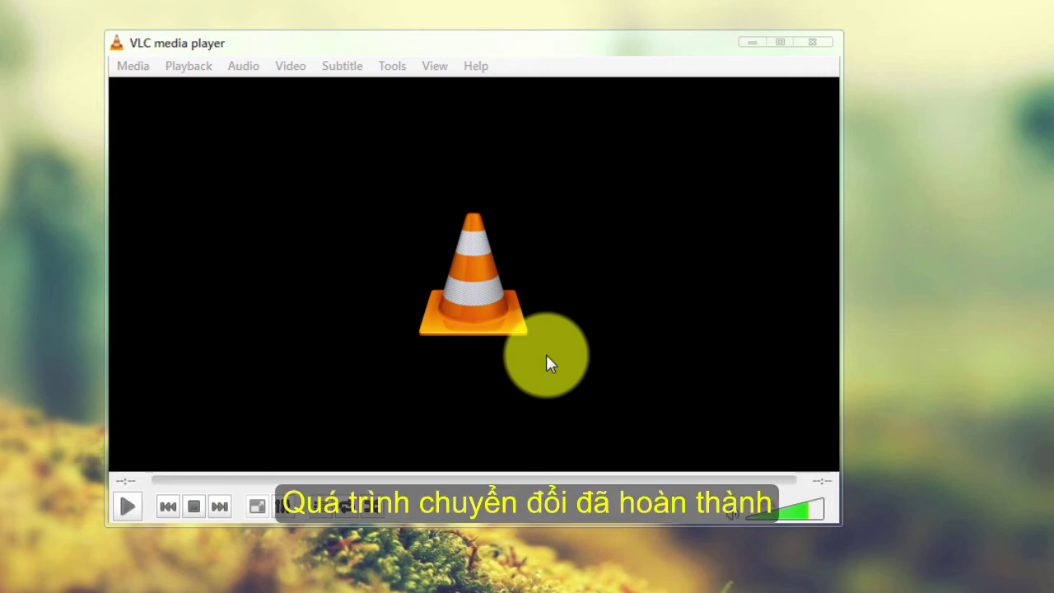
{"action": "left_click", "coordinate": [812, 42]}
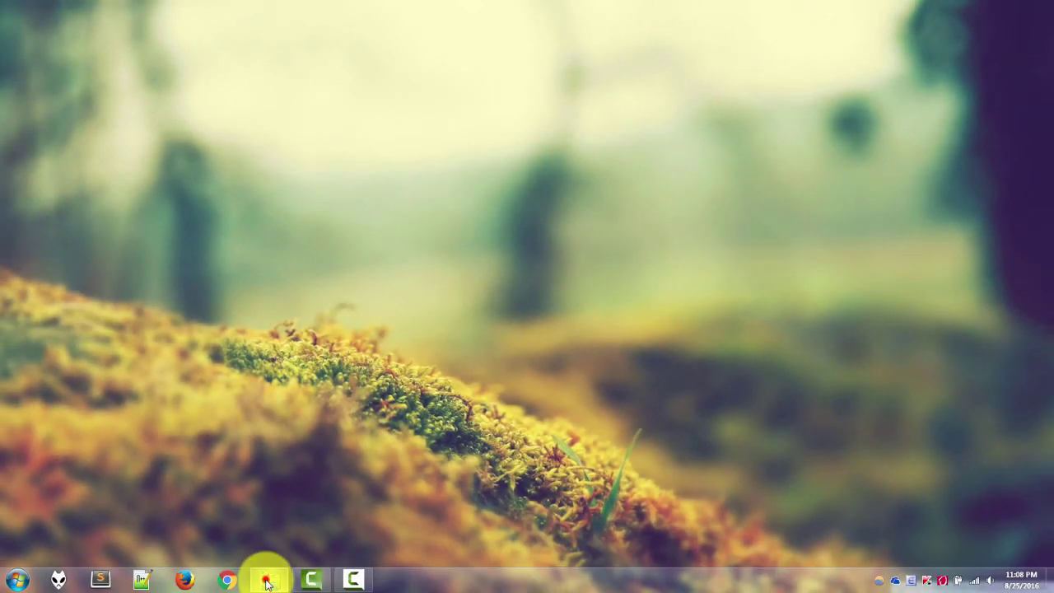
Play the converted "tinh yeu chap va.mp4" from drive D: to check it, then close the player.
{"action": "left_click", "coordinate": [269, 579]}
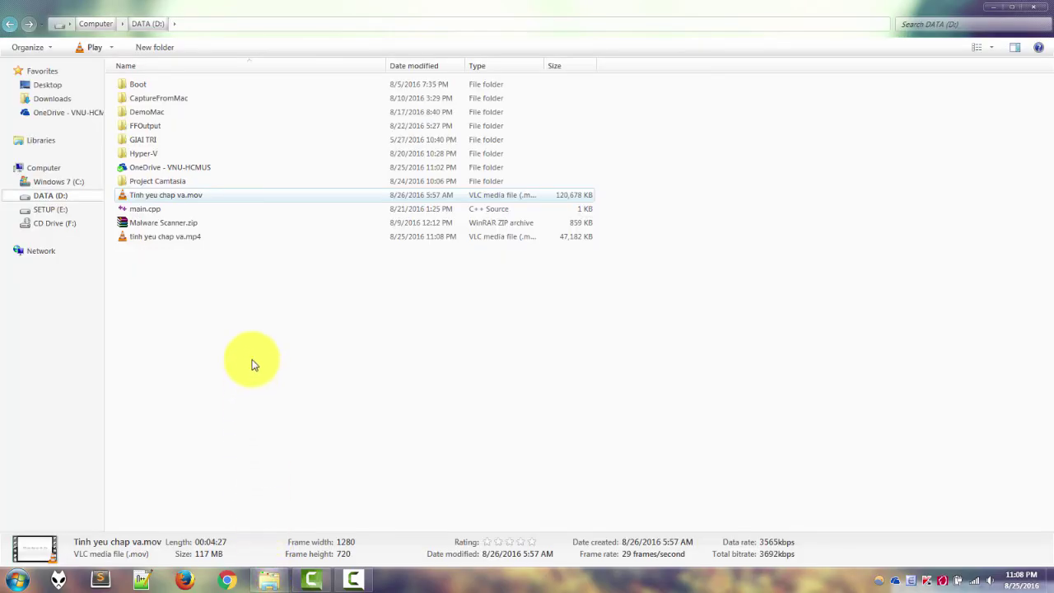
{"action": "right_click", "coordinate": [191, 238]}
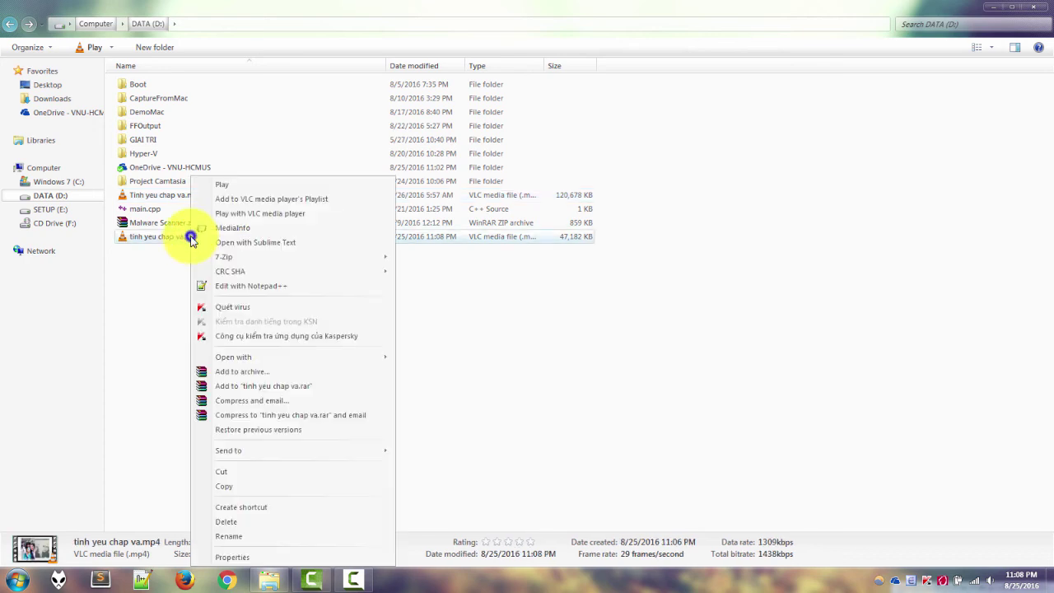
{"action": "left_click", "coordinate": [236, 183]}
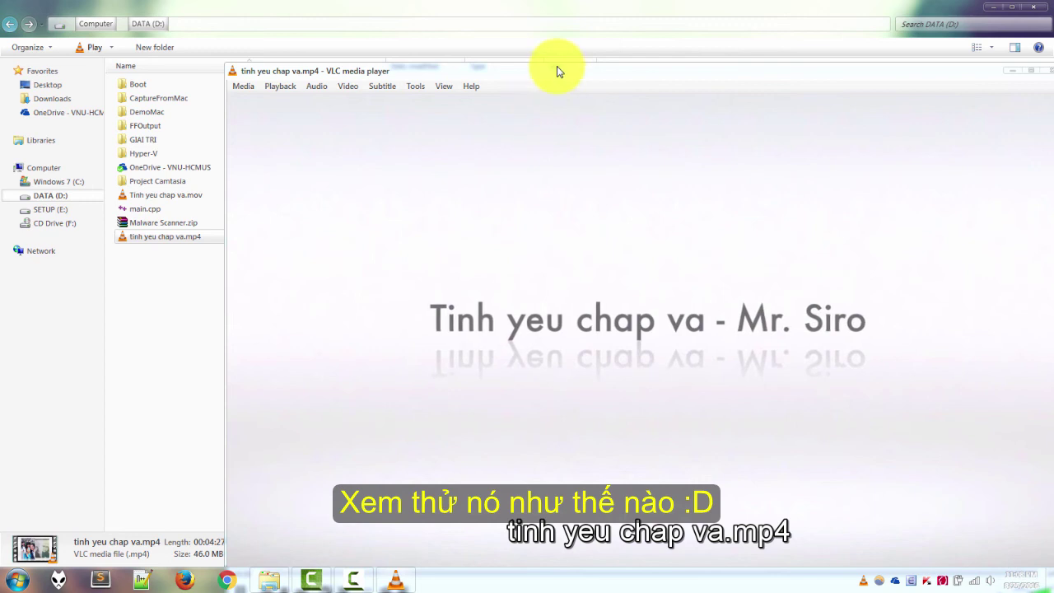
{"action": "left_click_drag", "start_coordinate": [556, 66], "coordinate": [455, 39]}
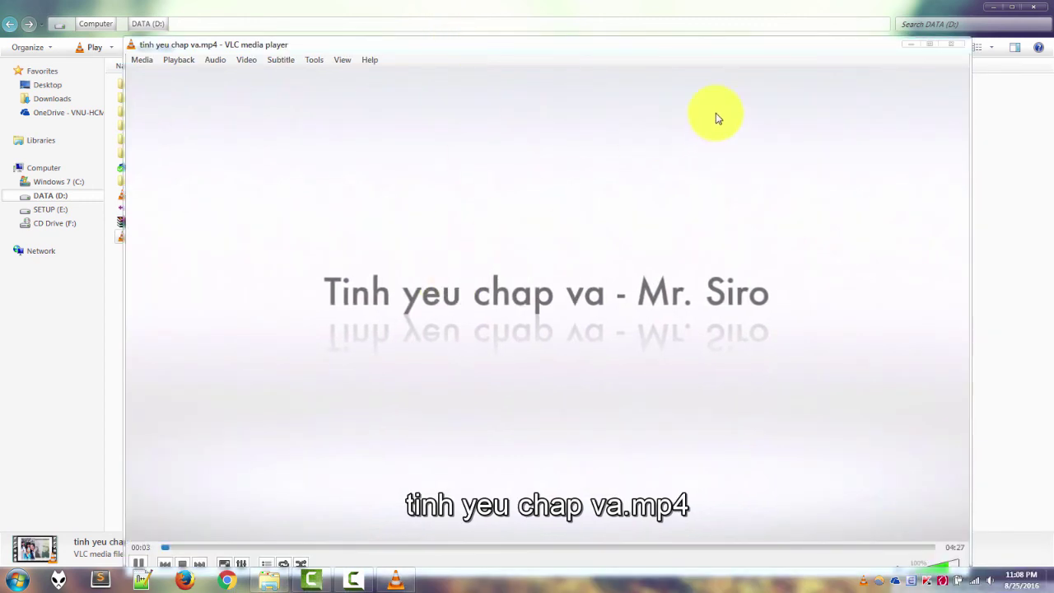
{"action": "left_click", "coordinate": [952, 45]}
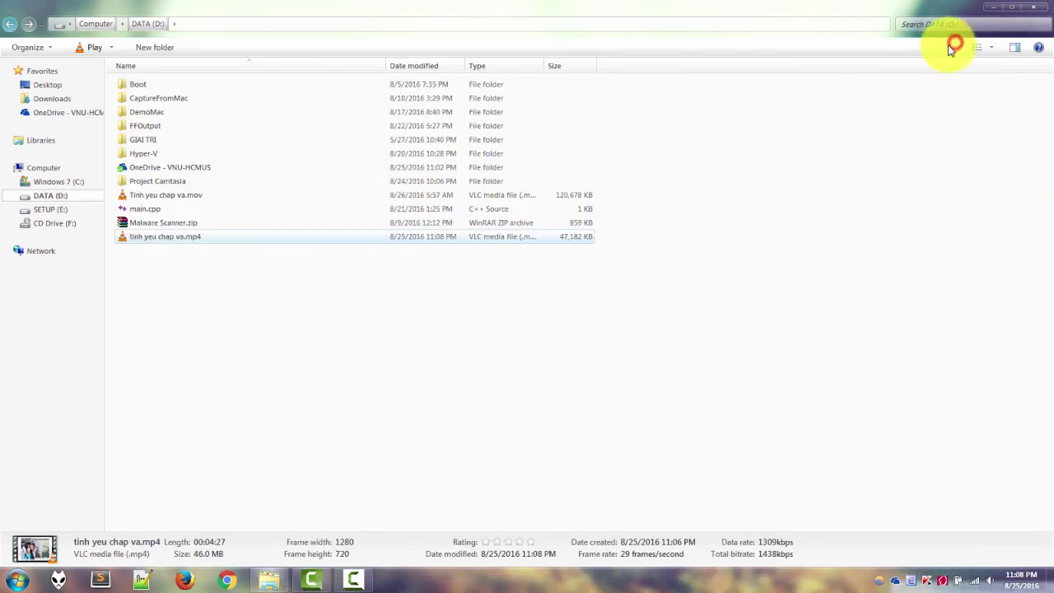
Switch to Camtasia Studio and import "tinh yeu chap va.mp4" from drive D: into the clip bin.
{"action": "left_click", "coordinate": [311, 580]}
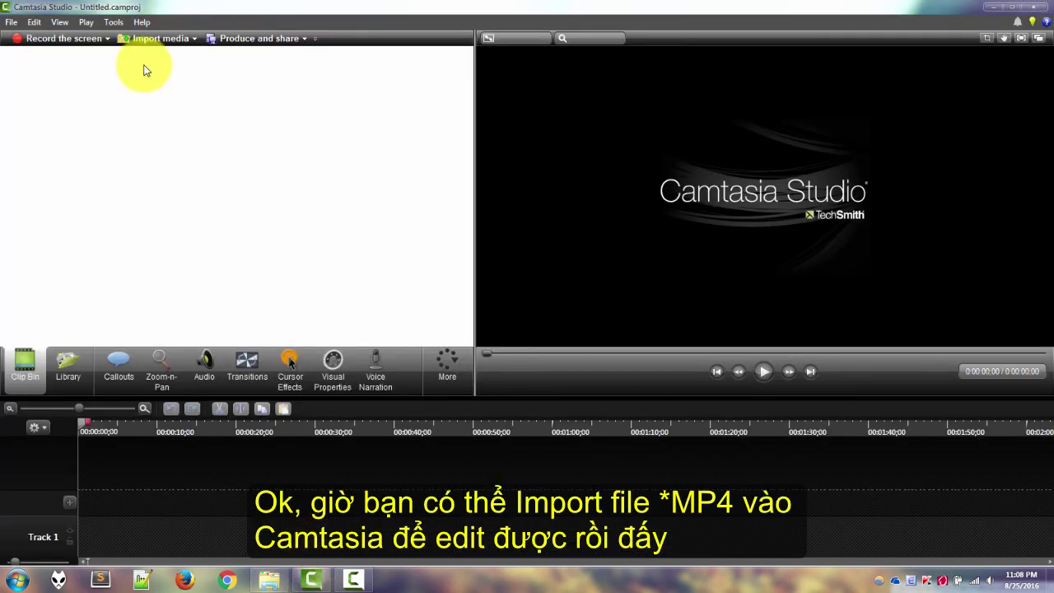
{"action": "left_click", "coordinate": [141, 39]}
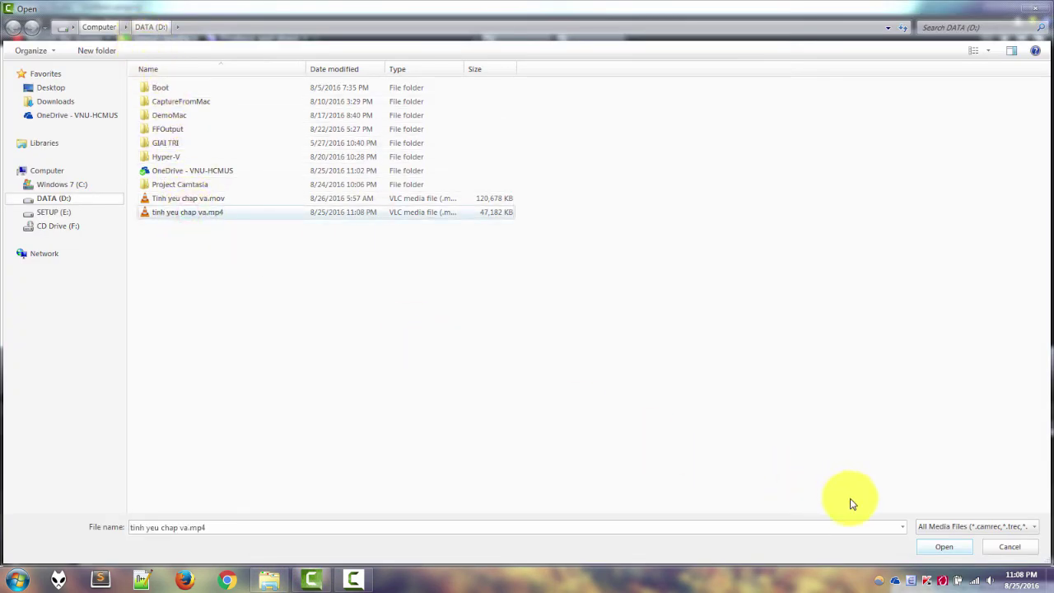
{"action": "left_click", "coordinate": [939, 548]}
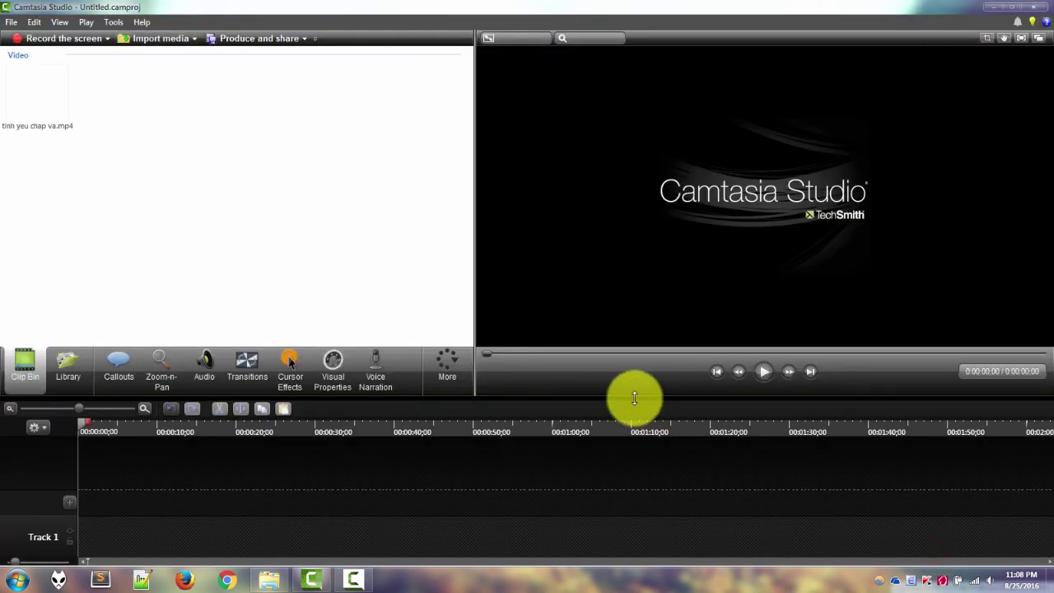
Add the imported MP4 clip to Track 1 of the timeline and preview it at about 15 seconds.
{"action": "right_click", "coordinate": [36, 94]}
{"action": "left_click", "coordinate": [104, 101]}
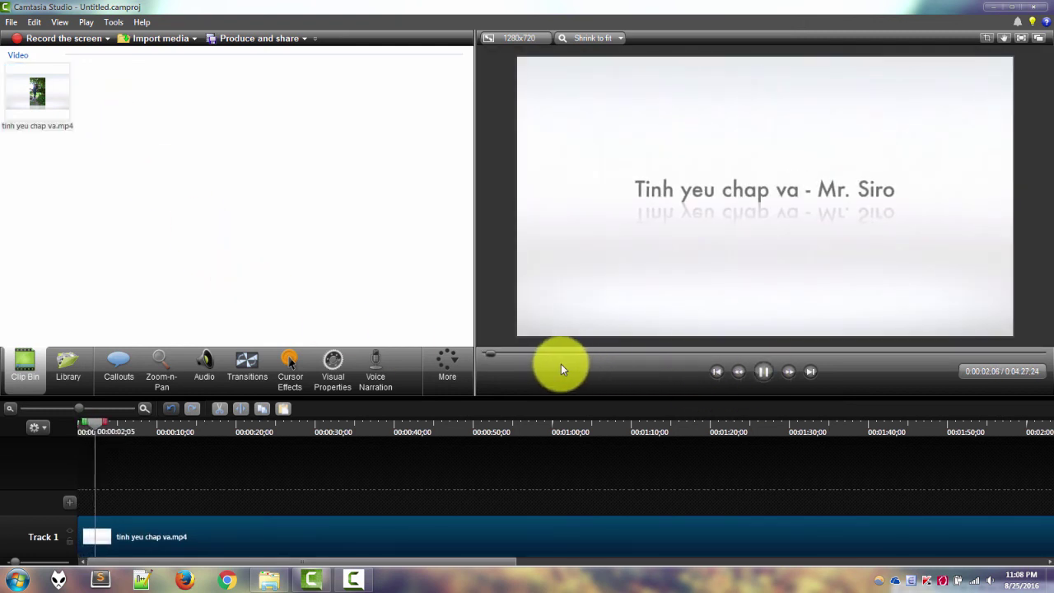
{"action": "left_click_drag", "start_coordinate": [497, 353], "coordinate": [520, 356]}
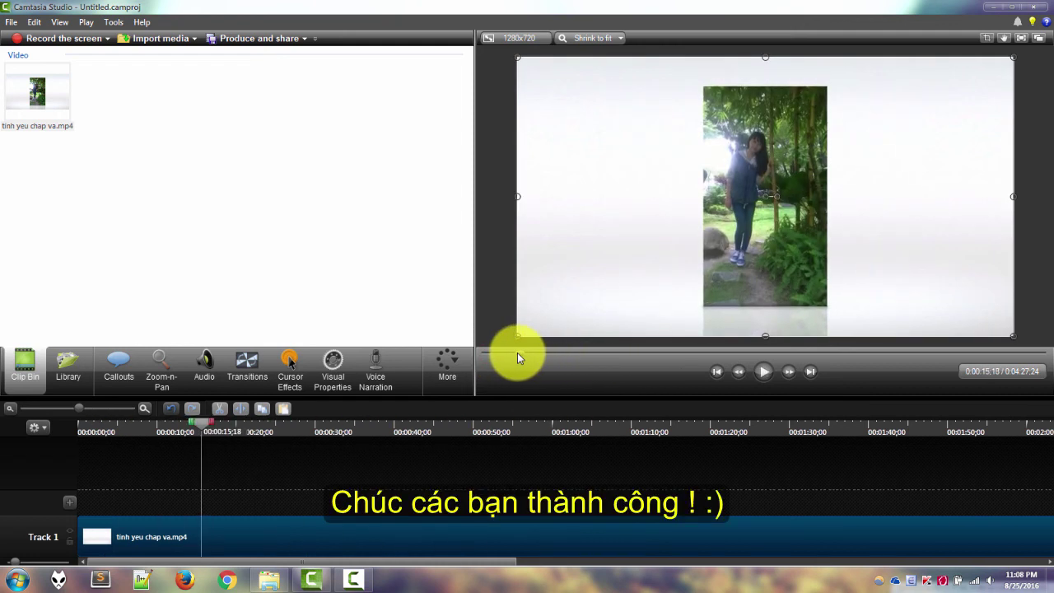